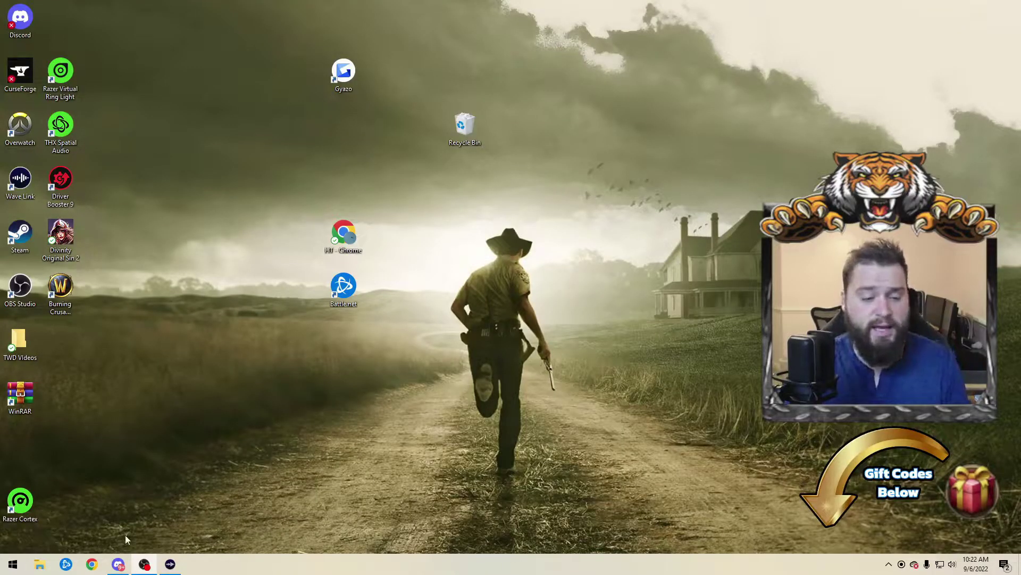
Step: Open Chrome, search Google for "bluestacks" and open the BlueStacks 5 page on bluestacks.com
left_click(92, 564)
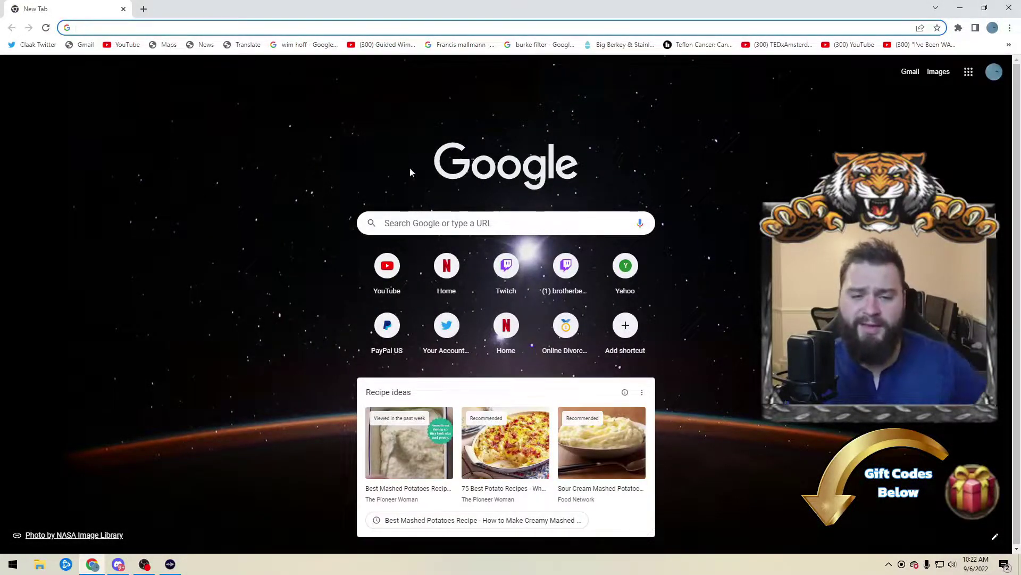
left_click(457, 224)
left_click(660, 160)
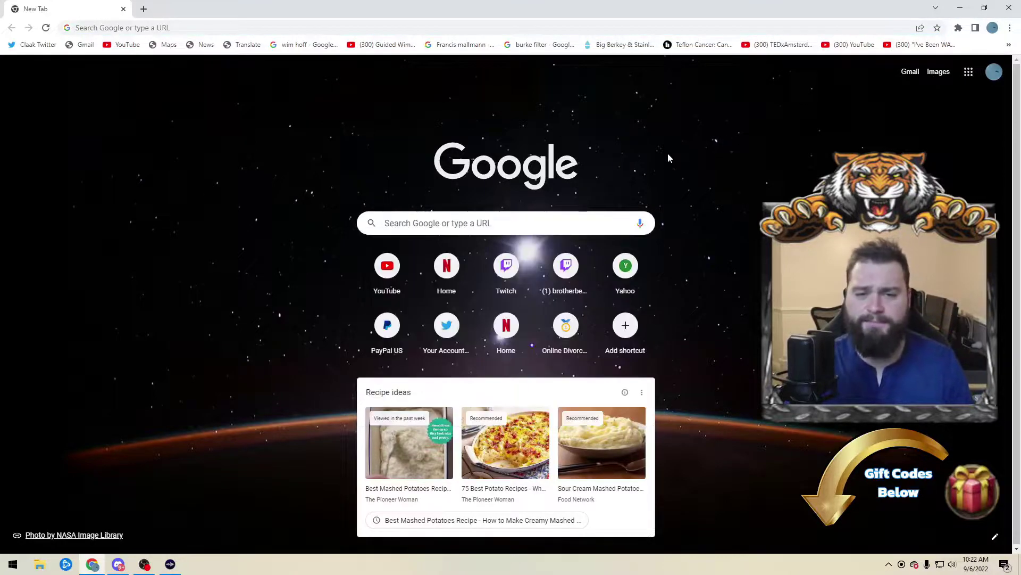
left_click(548, 223)
left_click(551, 211)
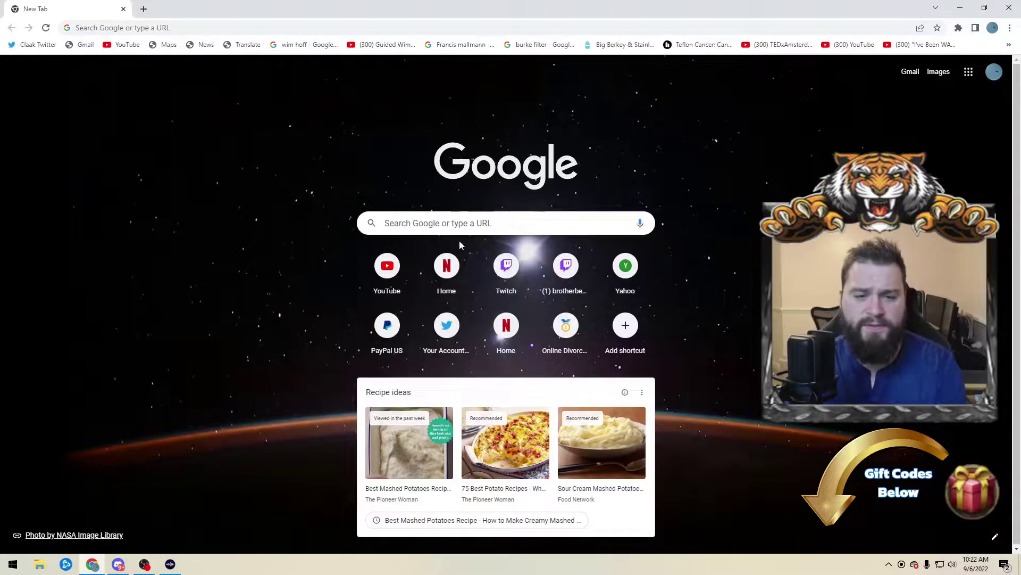
left_click(472, 222)
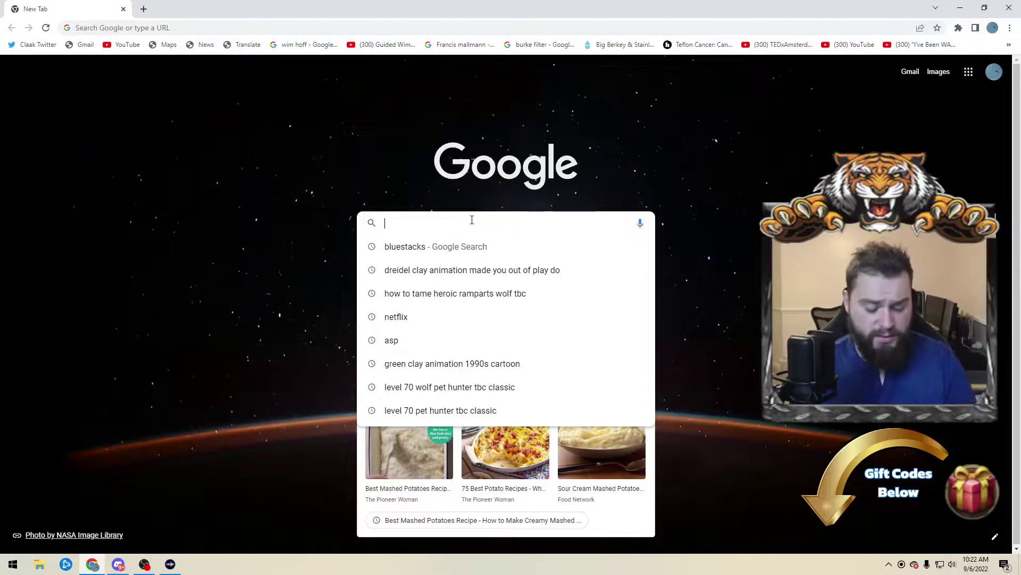
type("bluestacks")
key("Return")
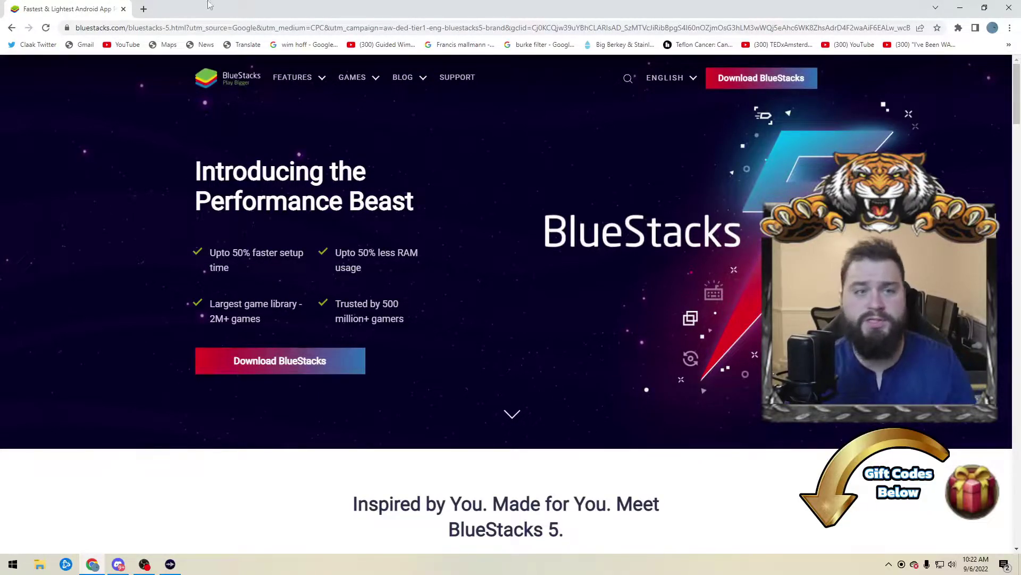
Step: Check the site information for bluestacks.com and download the BlueStacks installer
left_click(71, 31)
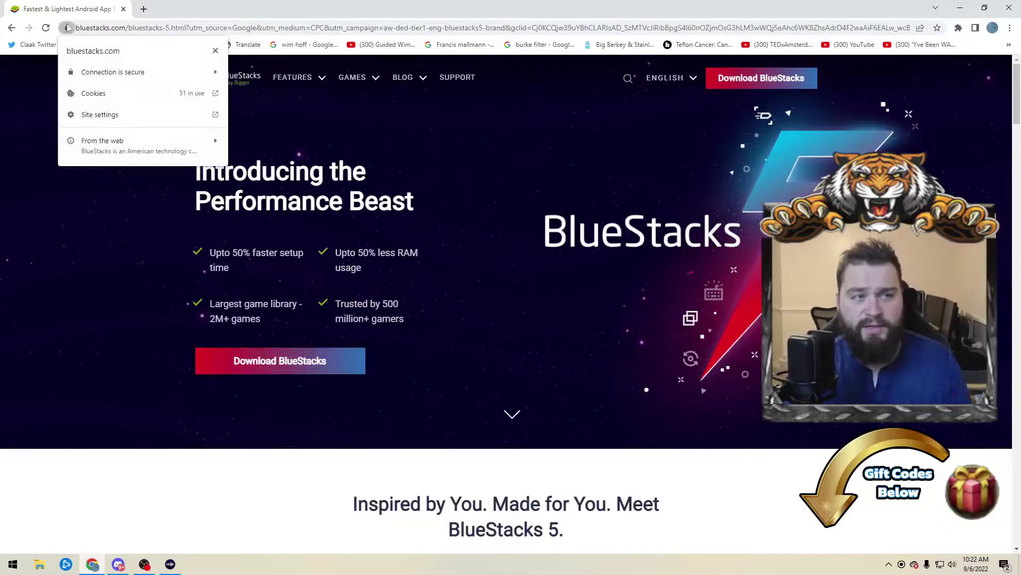
left_click(106, 191)
scroll(455, 237, "down", 1)
scroll(456, 238, "up", 1)
left_click(308, 364)
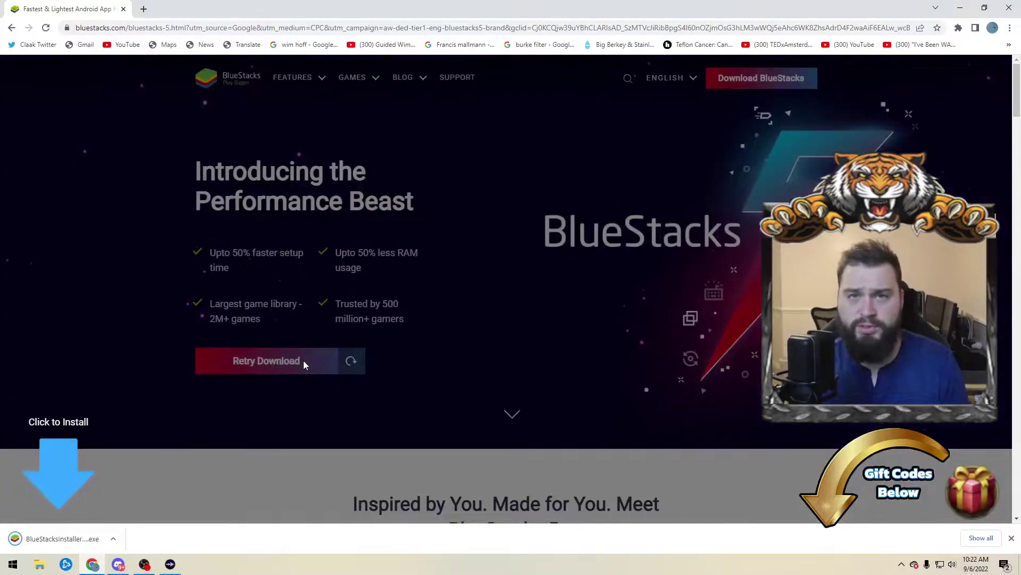
Step: Run the downloaded BlueStacks installer and install BlueStacks with the default options
left_click(113, 539)
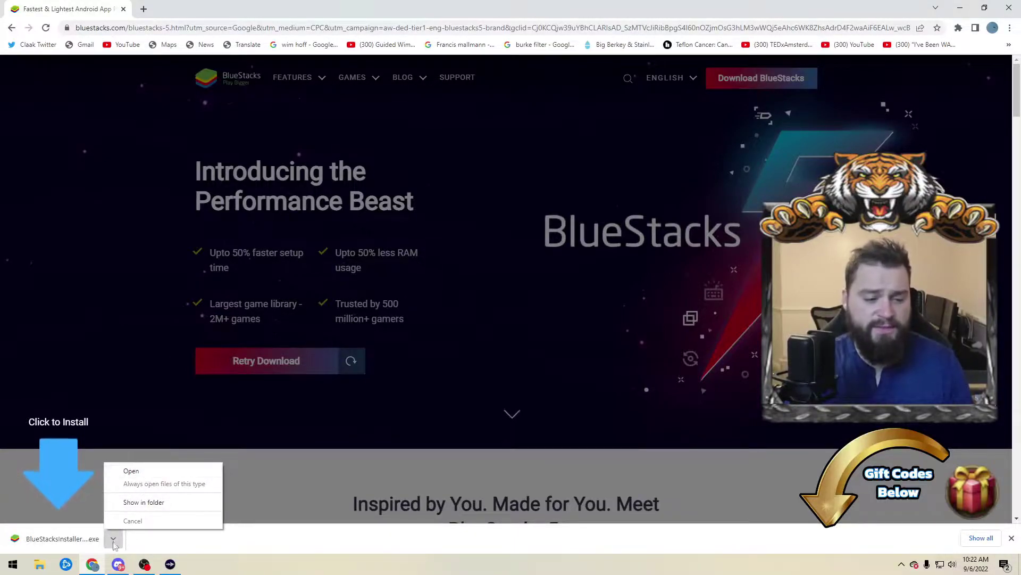
left_click(143, 473)
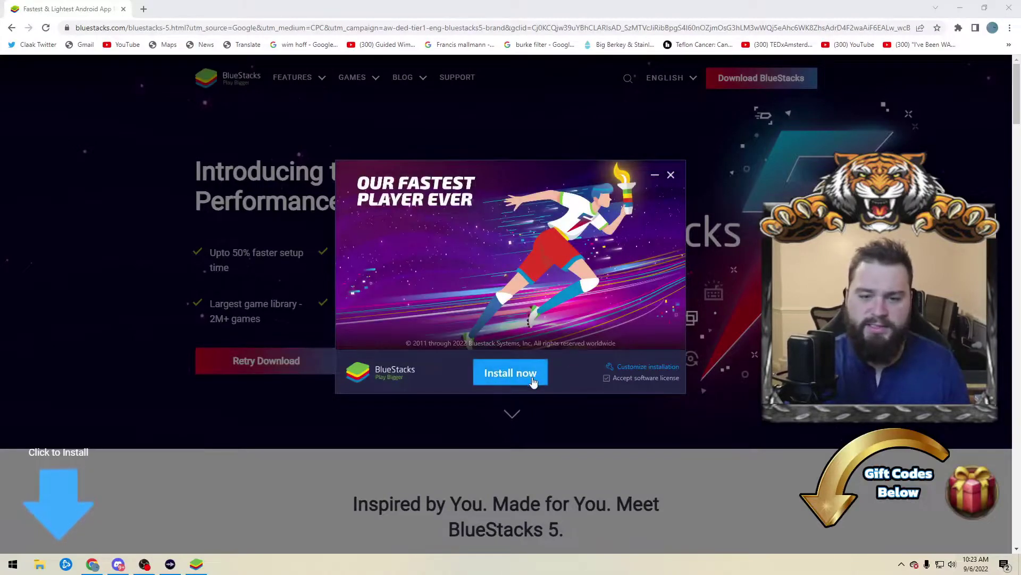
left_click(533, 382)
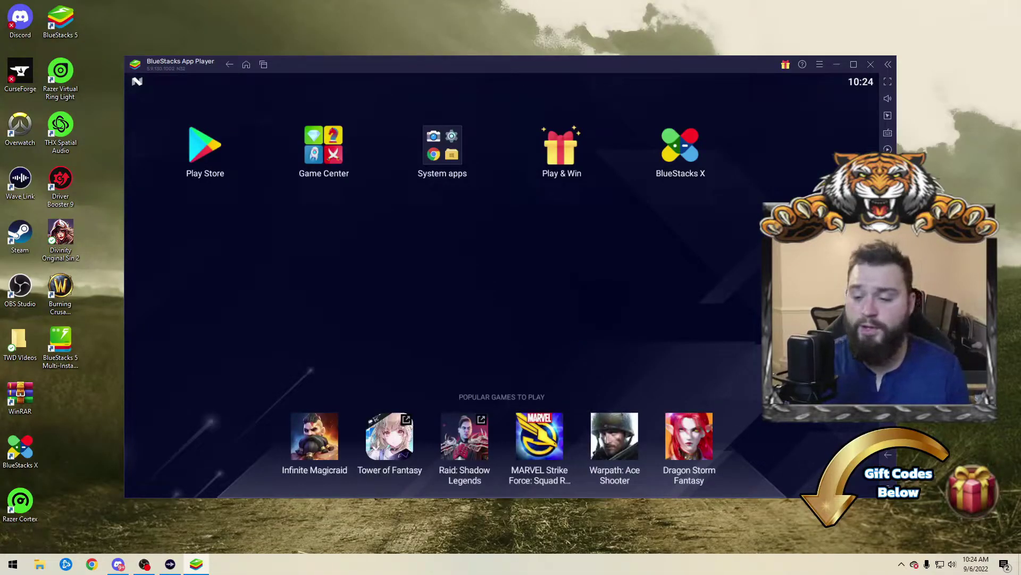
Step: Set the BlueStacks display resolution to 1920 x 1080, save the change and restart BlueStacks
left_click(893, 449)
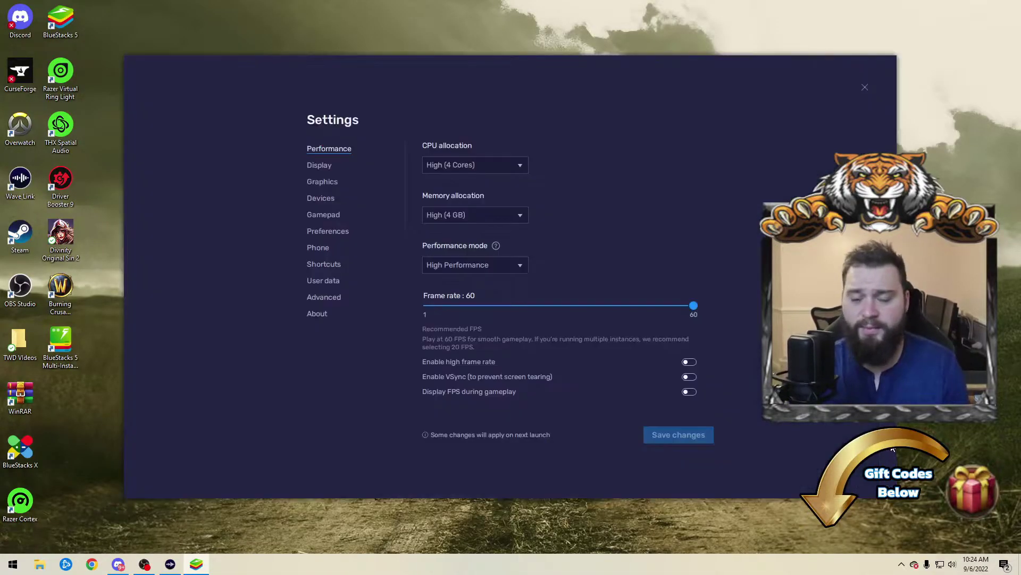
left_click(321, 165)
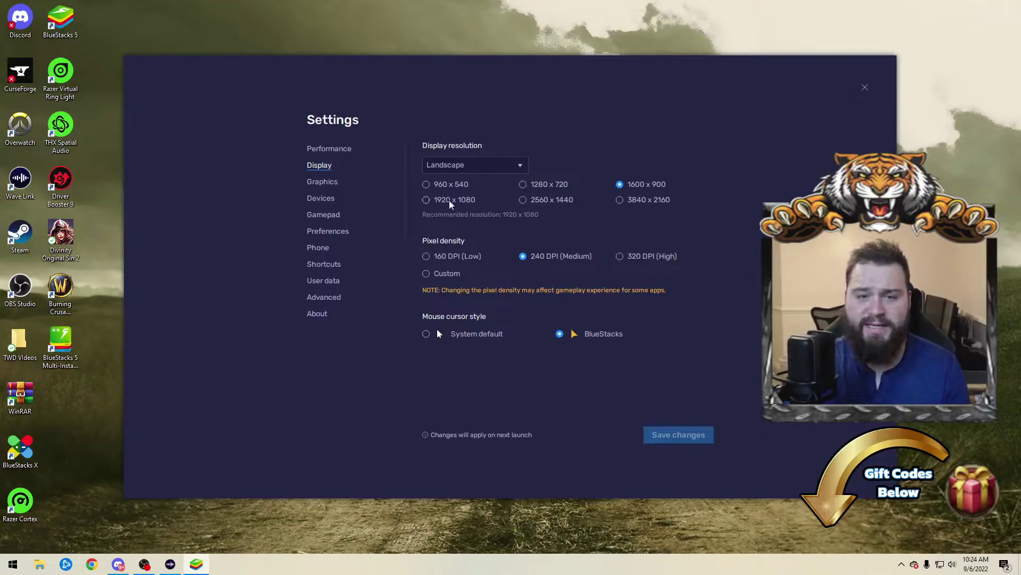
left_click(435, 204)
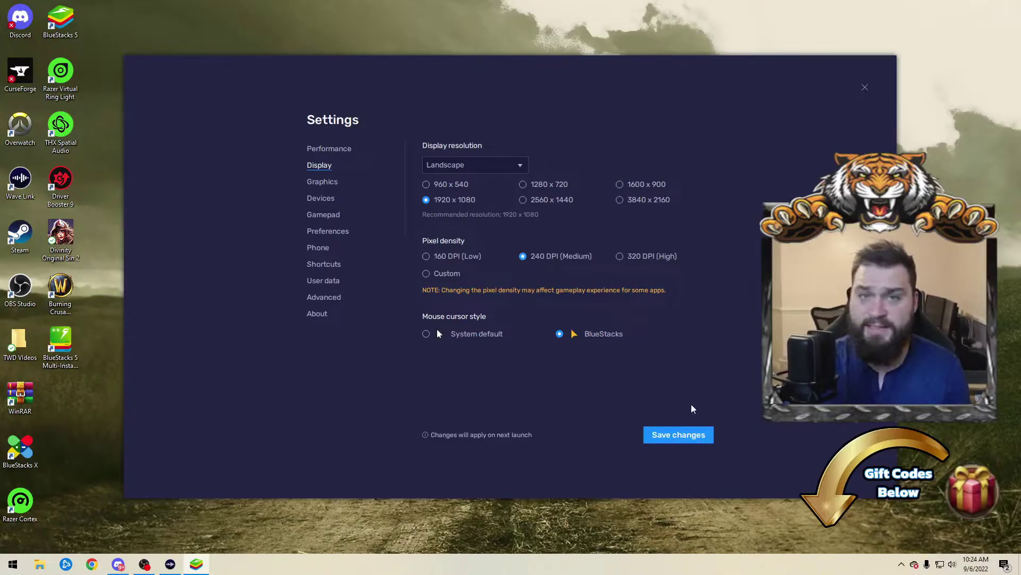
left_click(671, 435)
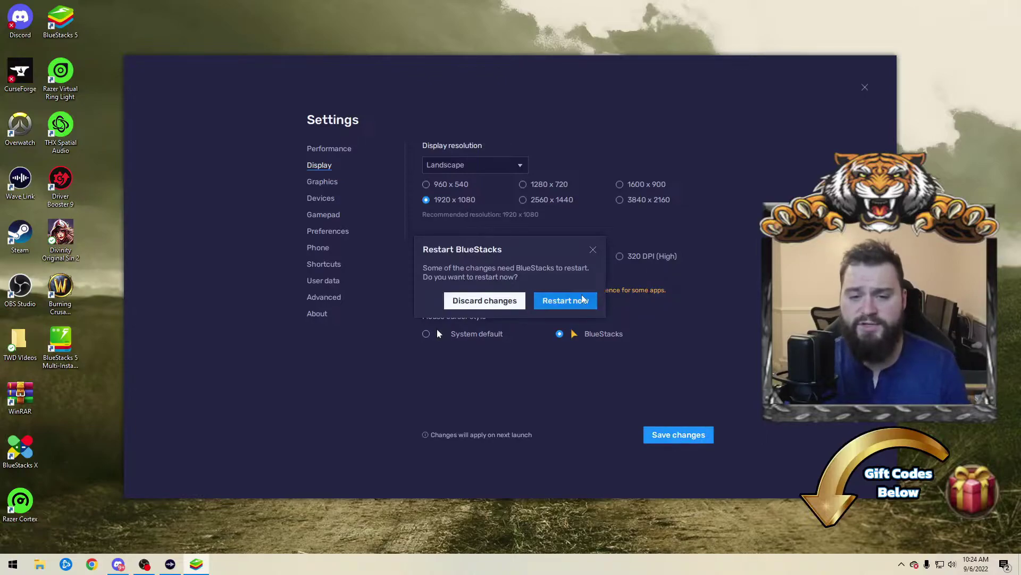
left_click(583, 299)
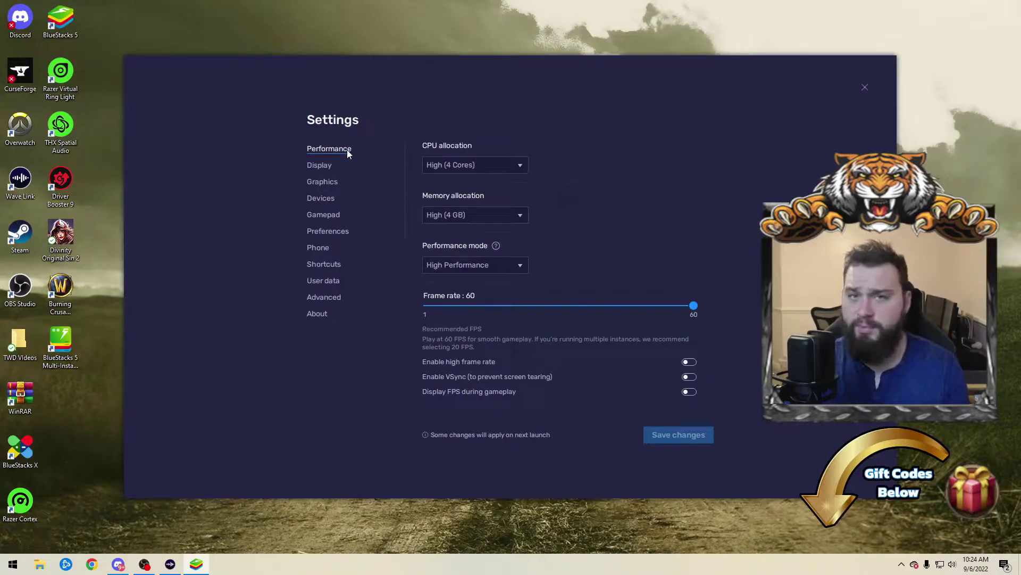
Step: Choose High (4 Cores) CPU allocation, High (4 GB) memory allocation and High Performance mode in the performance settings
left_click(481, 167)
left_click(481, 168)
left_click(481, 168)
left_click(526, 214)
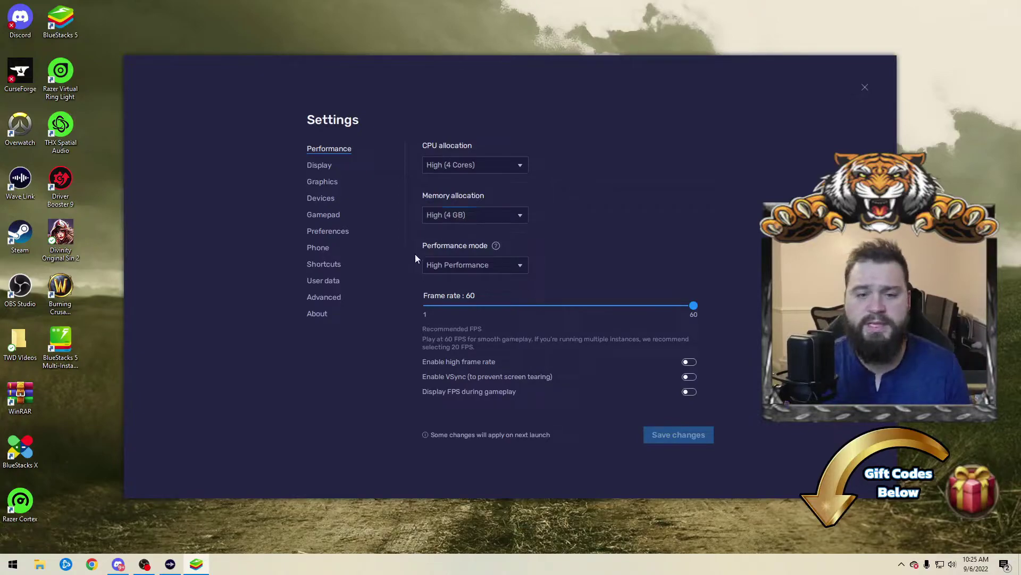
left_click(500, 168)
left_click(500, 167)
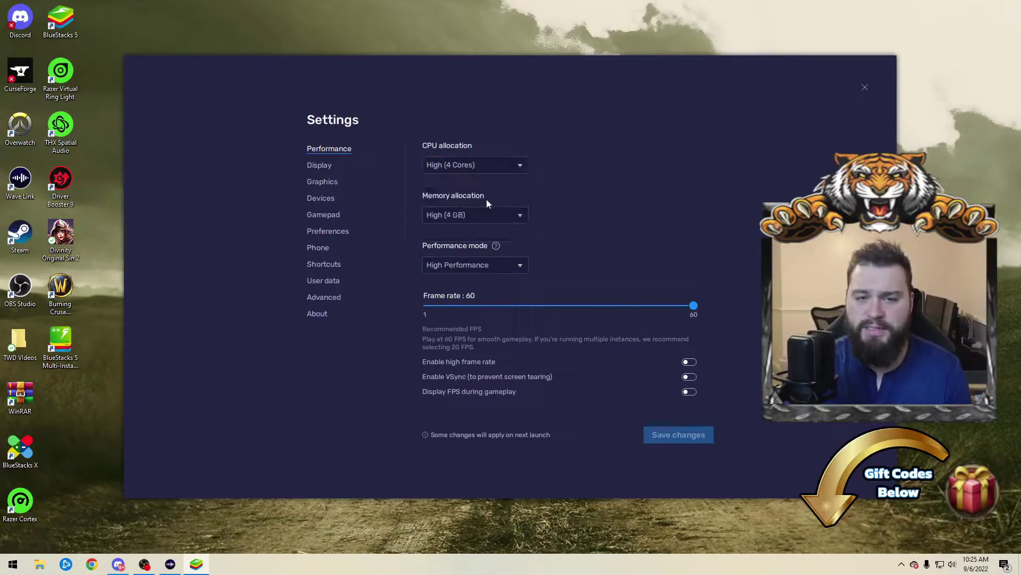
left_click(481, 215)
left_click(467, 232)
left_click(469, 264)
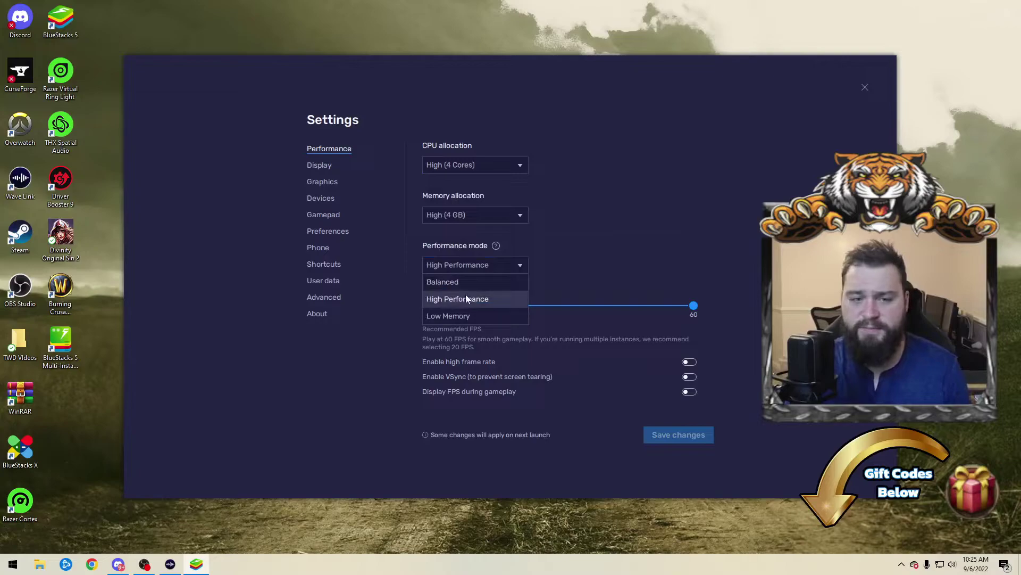
left_click(466, 298)
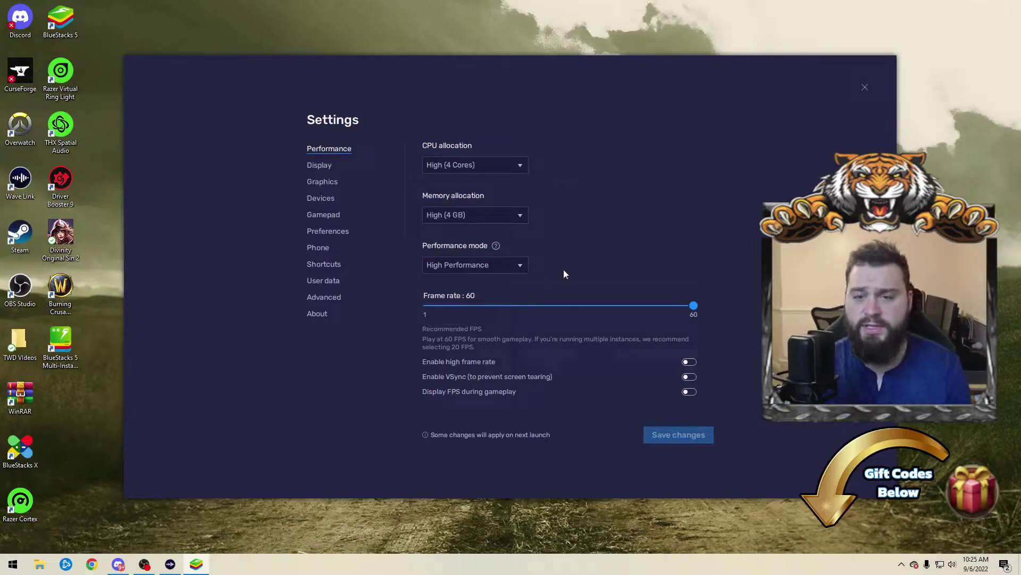
Step: Enable high frame rate at 144 and the FPS display during gameplay, save the changes and restart BlueStacks
left_click(692, 362)
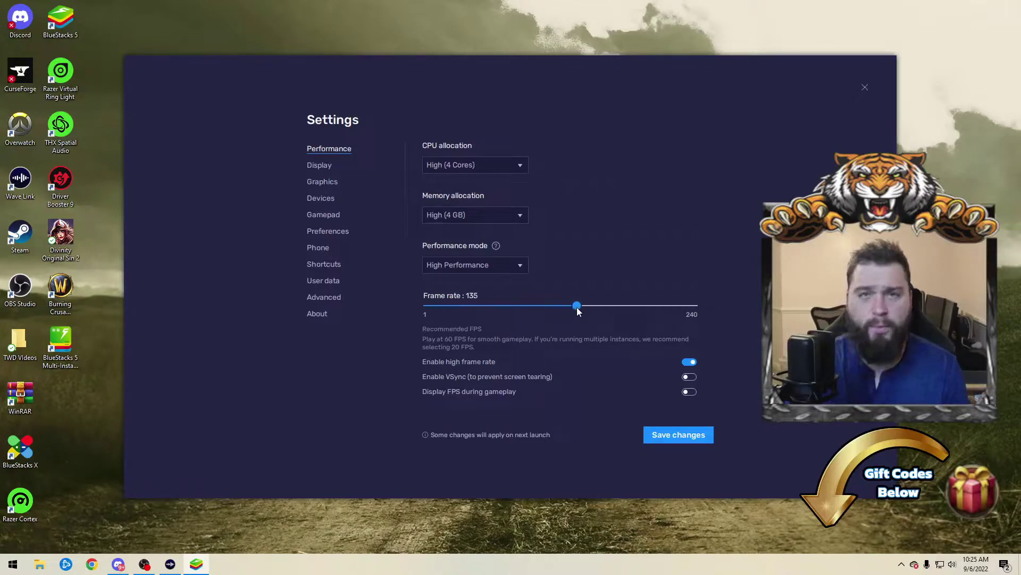
left_click_drag(577, 307, 586, 306)
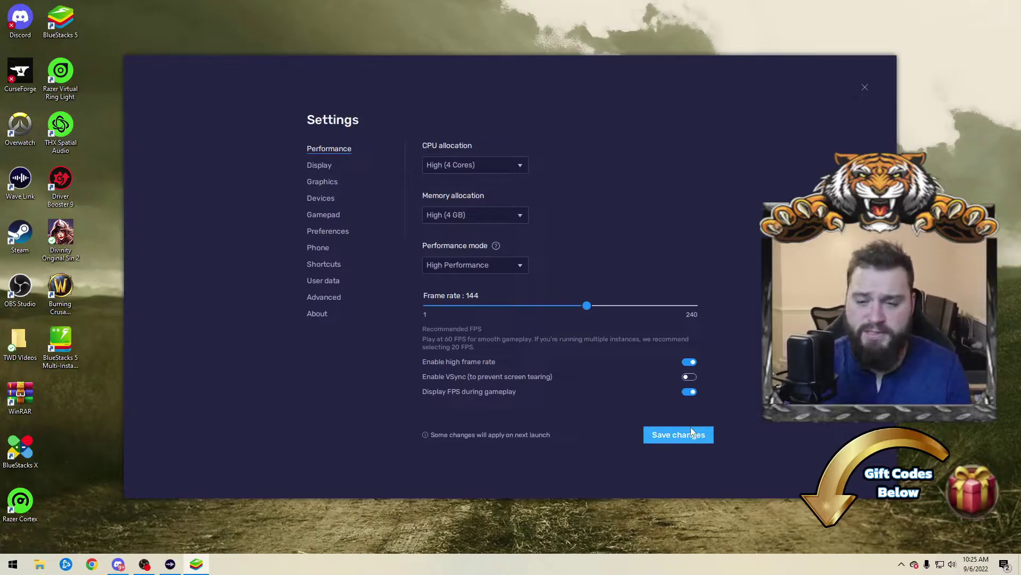
left_click(692, 430)
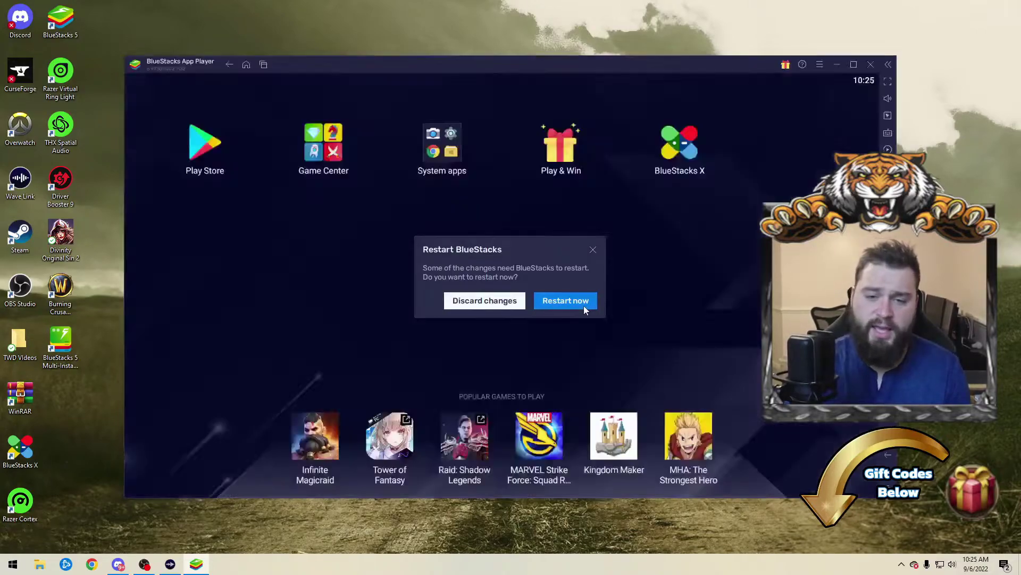
left_click(584, 305)
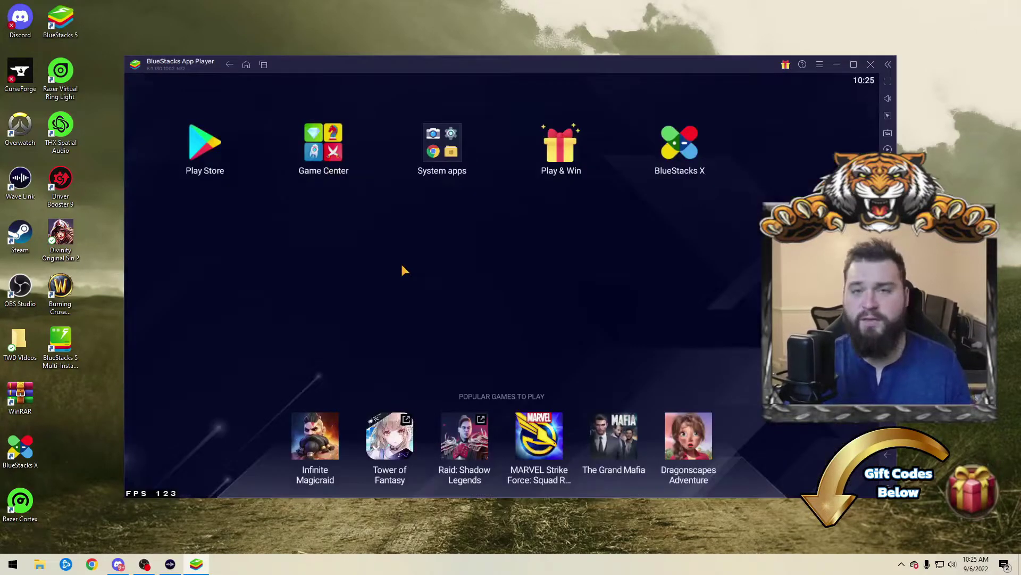
Step: Open the Play Store and start signing in to Google Play
left_click(208, 152)
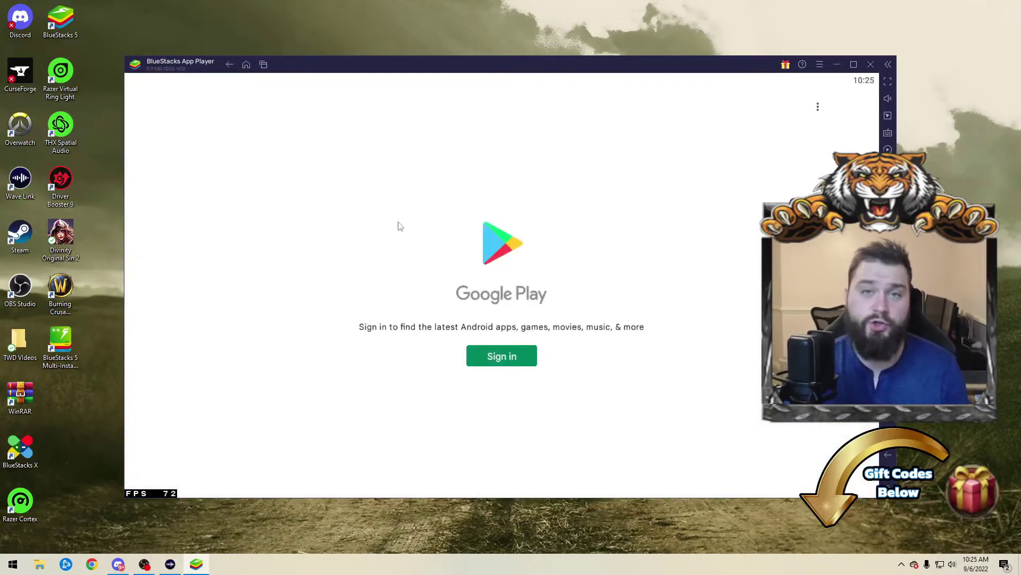
left_click(515, 359)
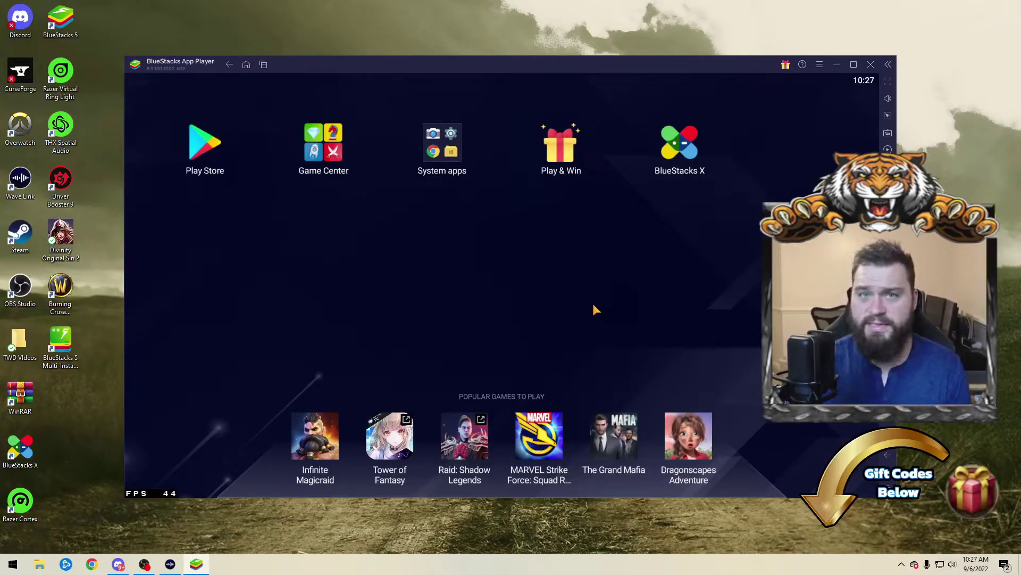
Step: Search the Play Store for "The Walking Dead Survivors" and install the game
left_click(221, 160)
left_click(514, 106)
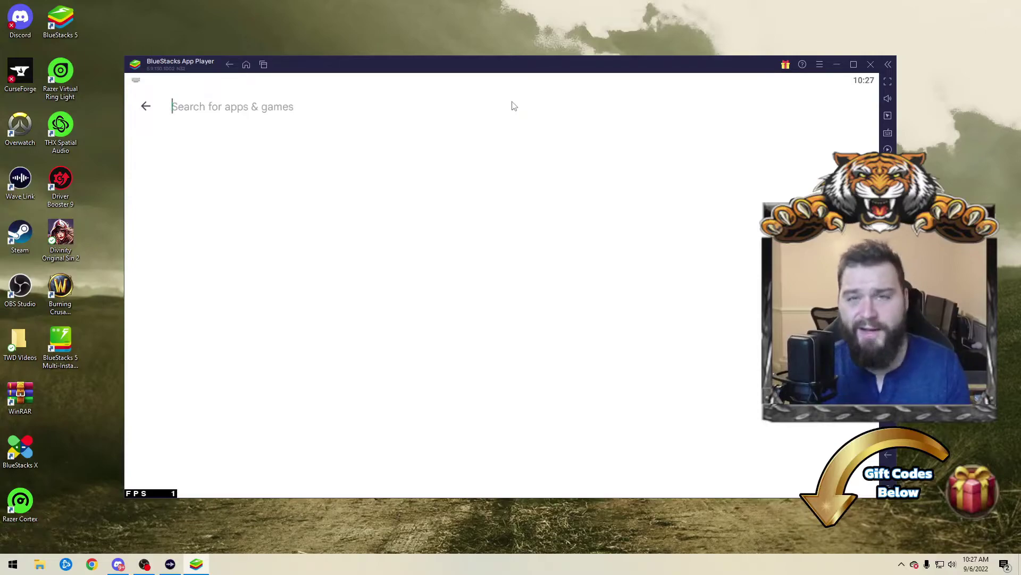
type("The Walk")
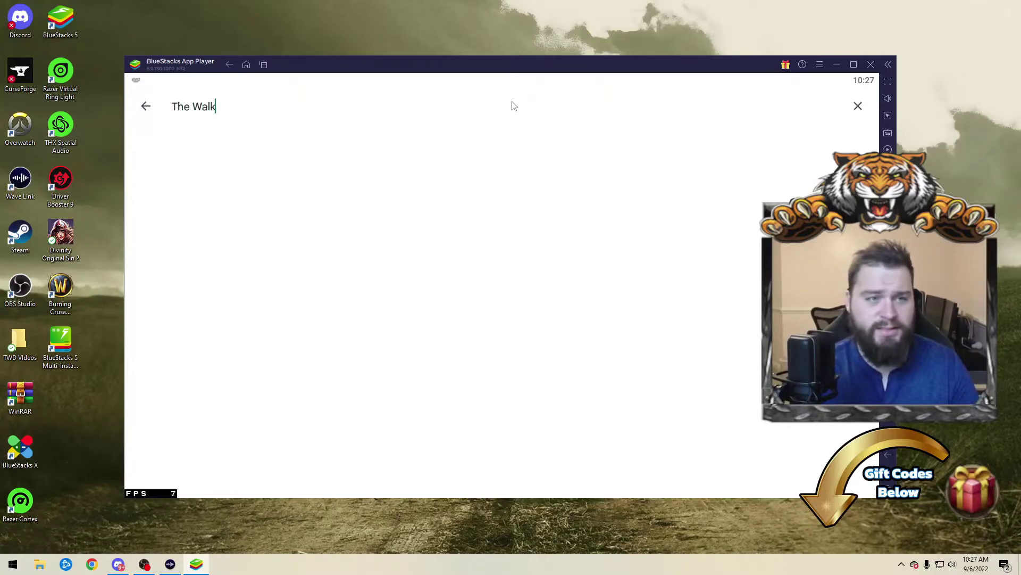
type("ing Dead Survovir")
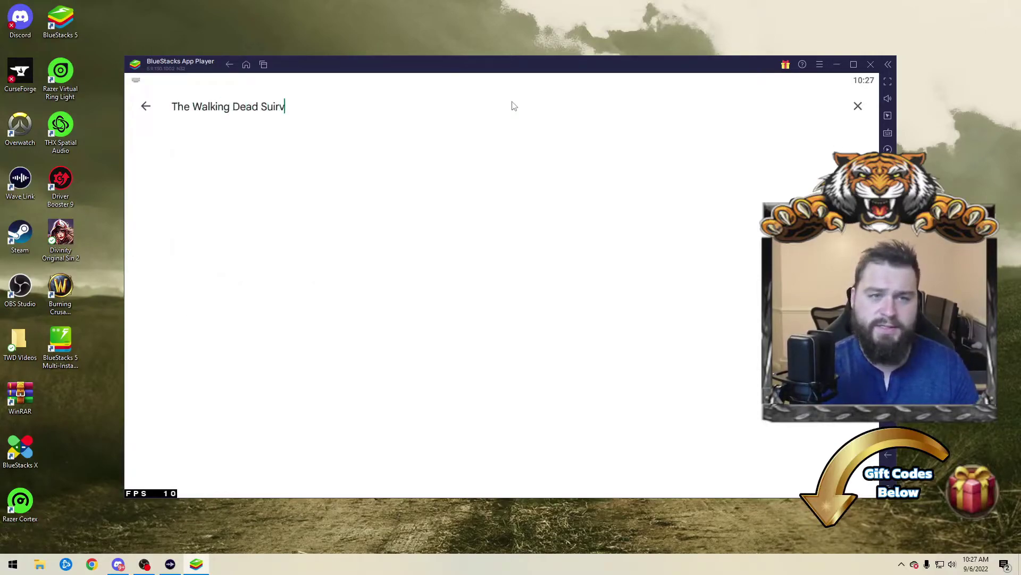
type("s")
key("BackSpace")
key("BackSpace")
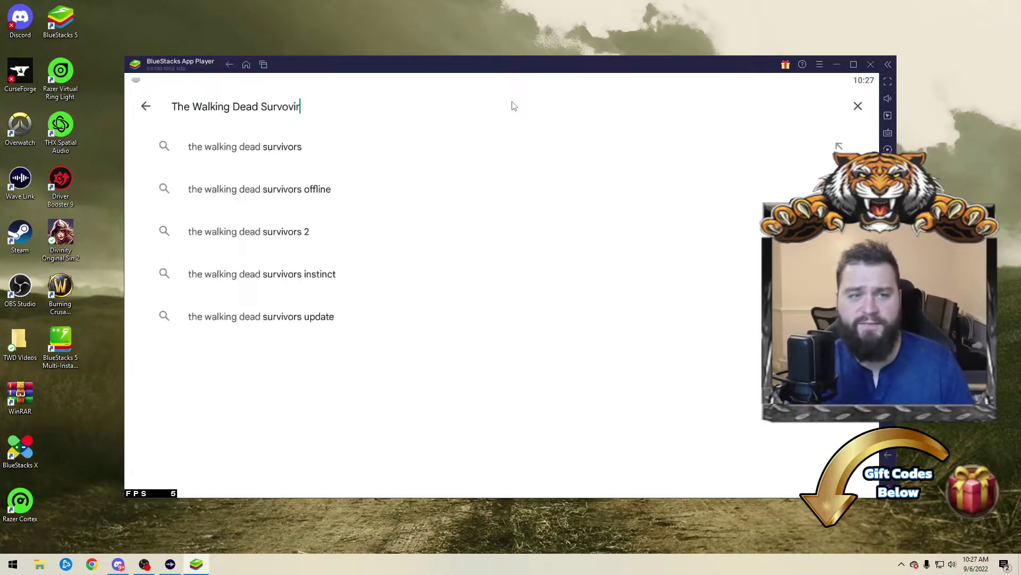
key("BackSpace")
key("BackSpace")
key("BackSpace")
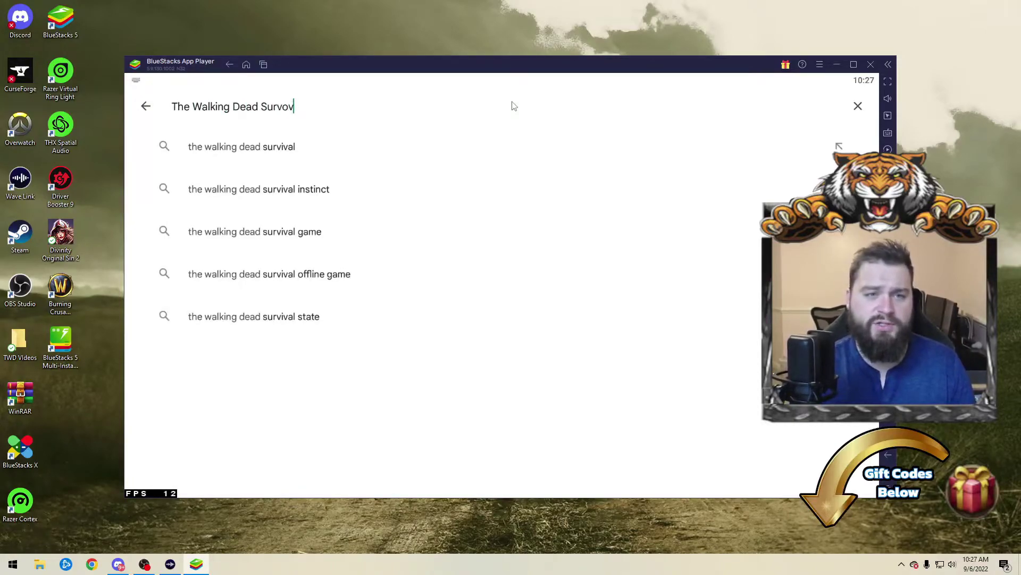
type("ivor")
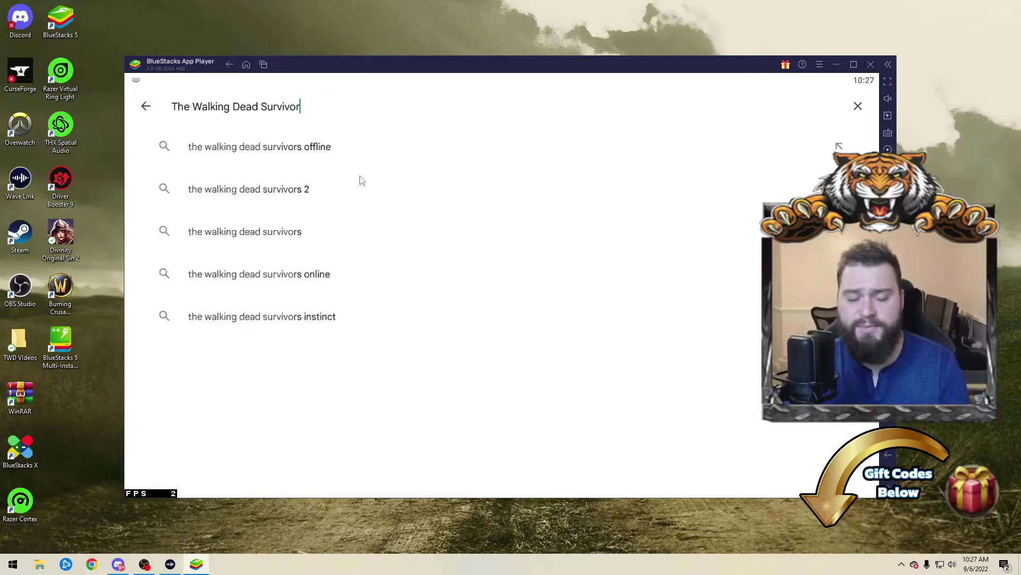
type("s")
key("Return")
left_click(802, 162)
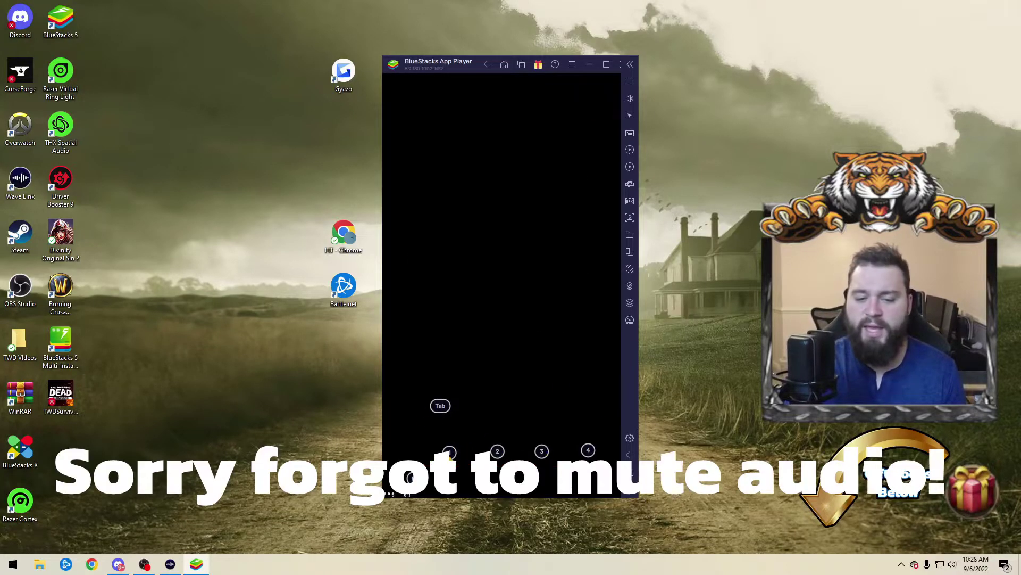
Step: Open the game controls settings and hide the on-screen key controls over the game
left_click(630, 133)
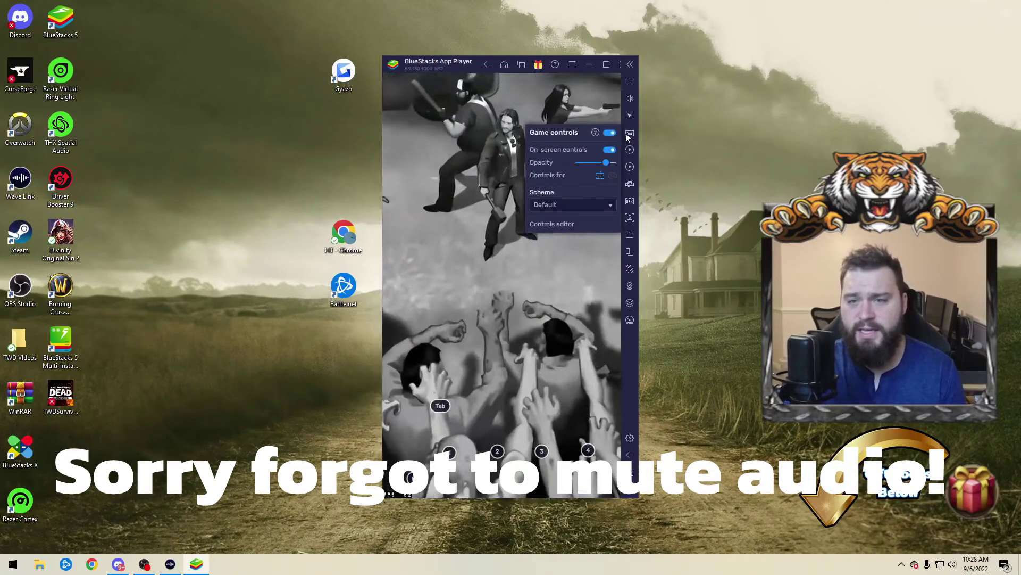
left_click(442, 177)
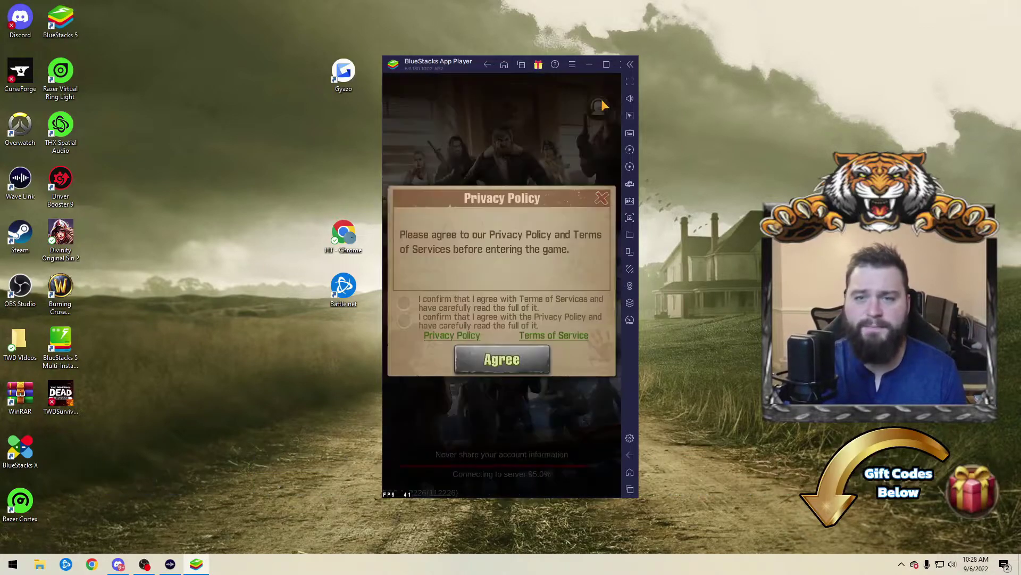
Step: Accept the game's Terms of Service and Privacy Policy, and mute the emulator's sound
left_click(507, 363)
left_click(517, 315)
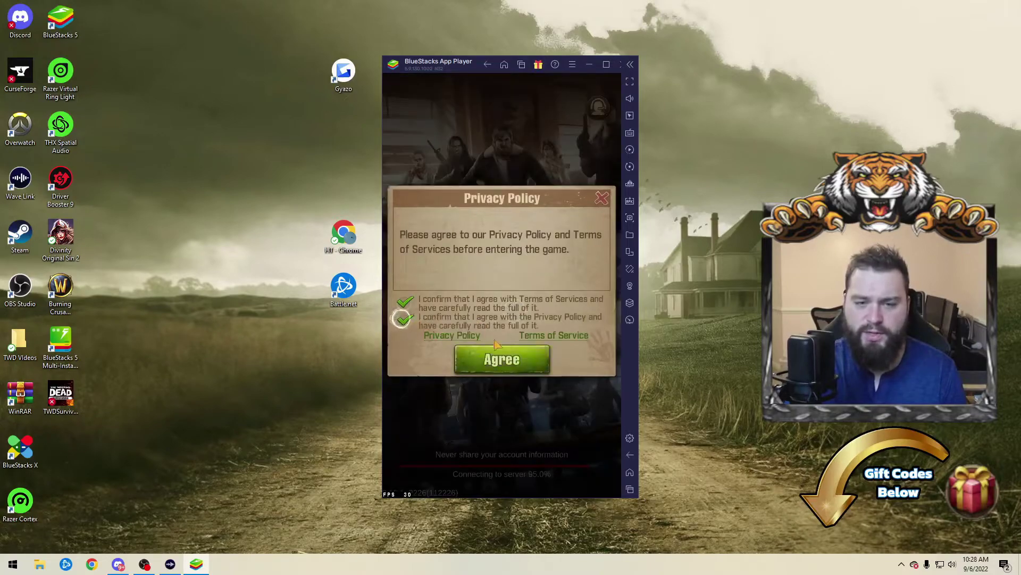
left_click(498, 354)
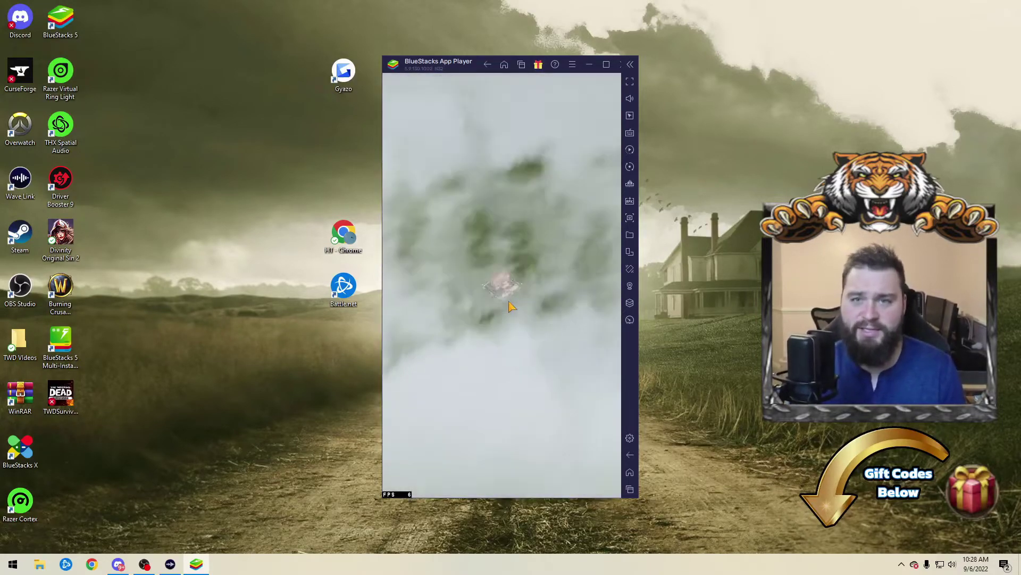
mouse_move(633, 100)
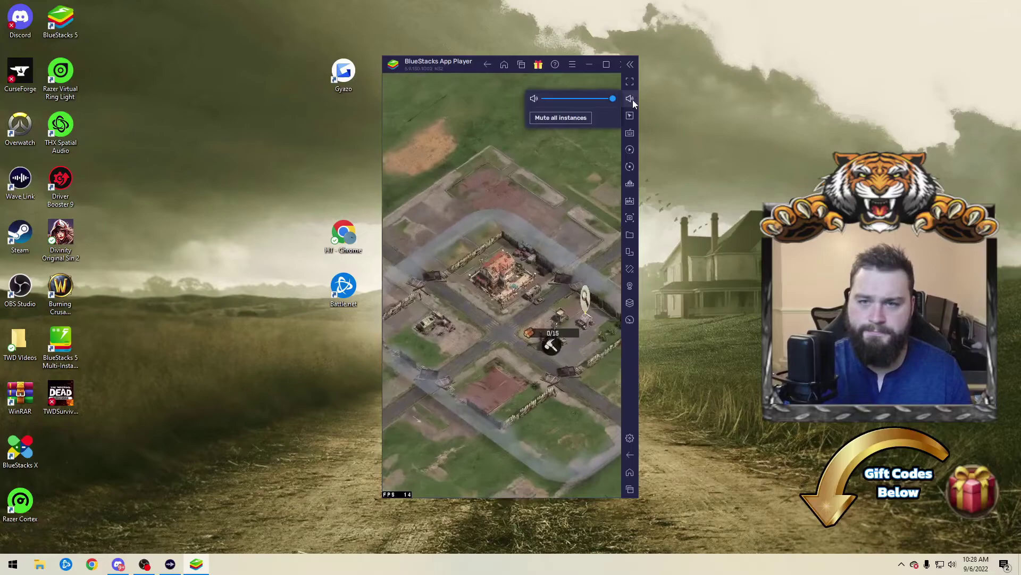
left_click(534, 98)
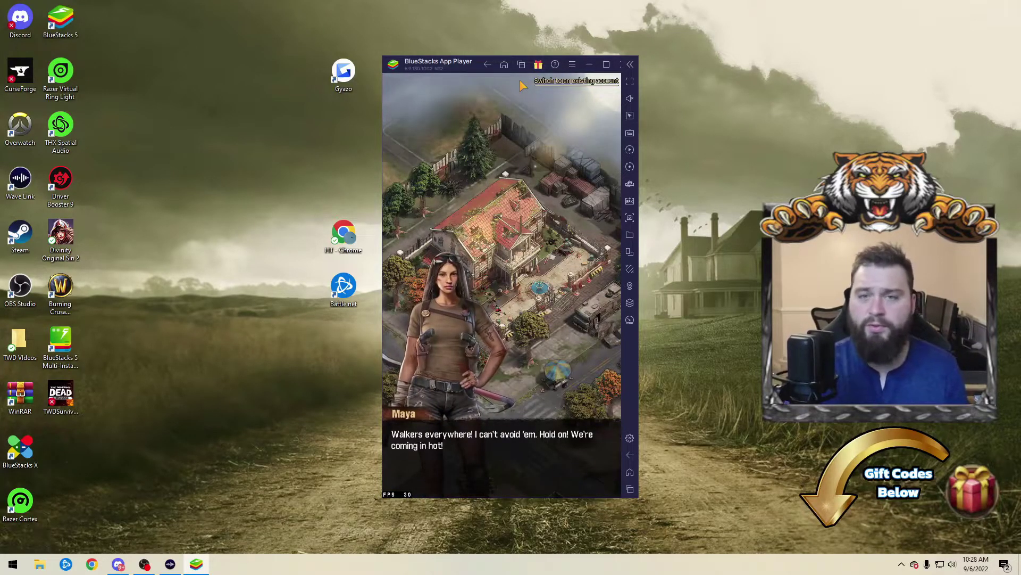
Step: Switch to the existing game account through Google Play, confirm overwriting the current game data and dismiss the Survivor's Supplies offer
left_click(574, 84)
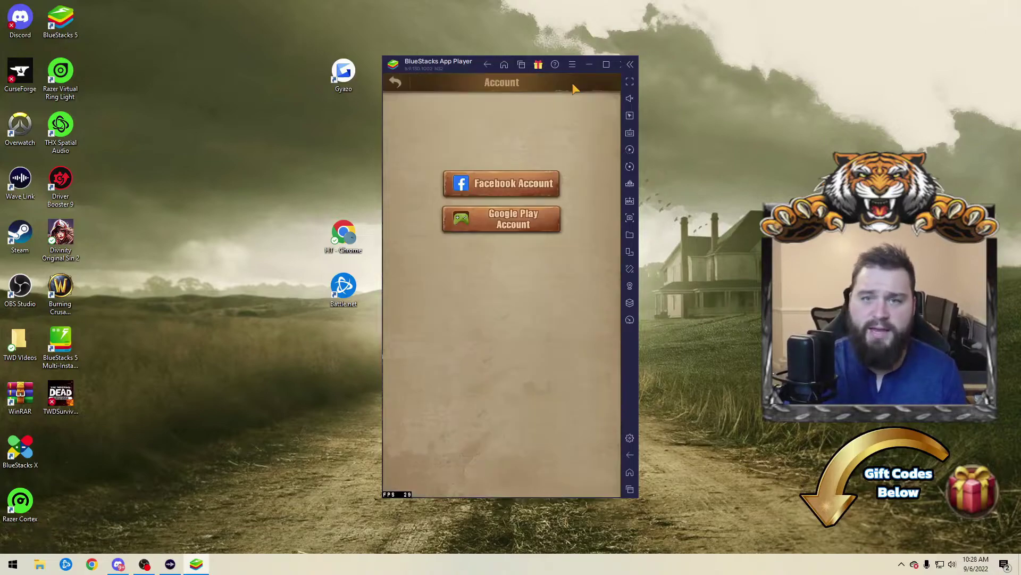
left_click(533, 227)
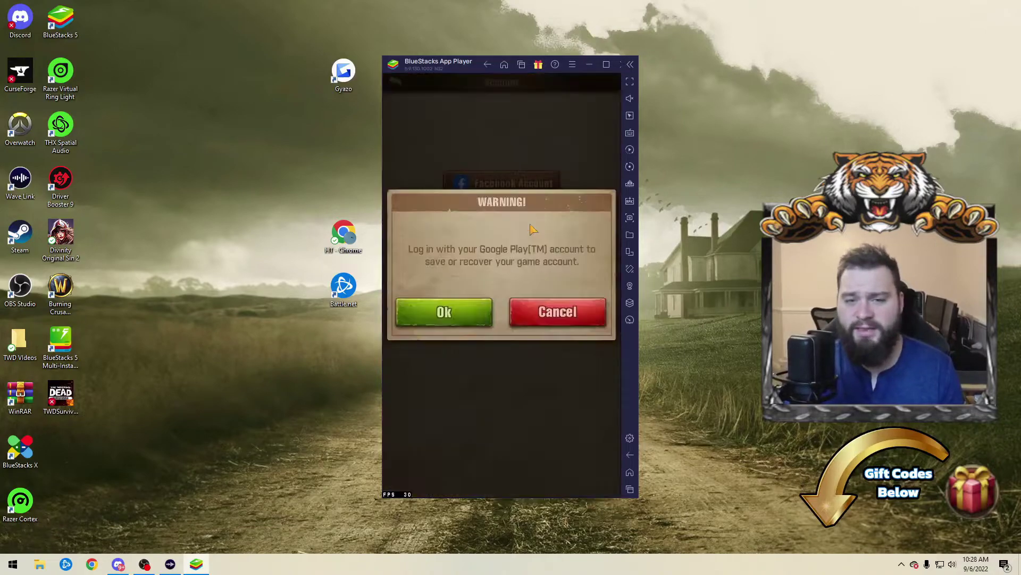
left_click(468, 308)
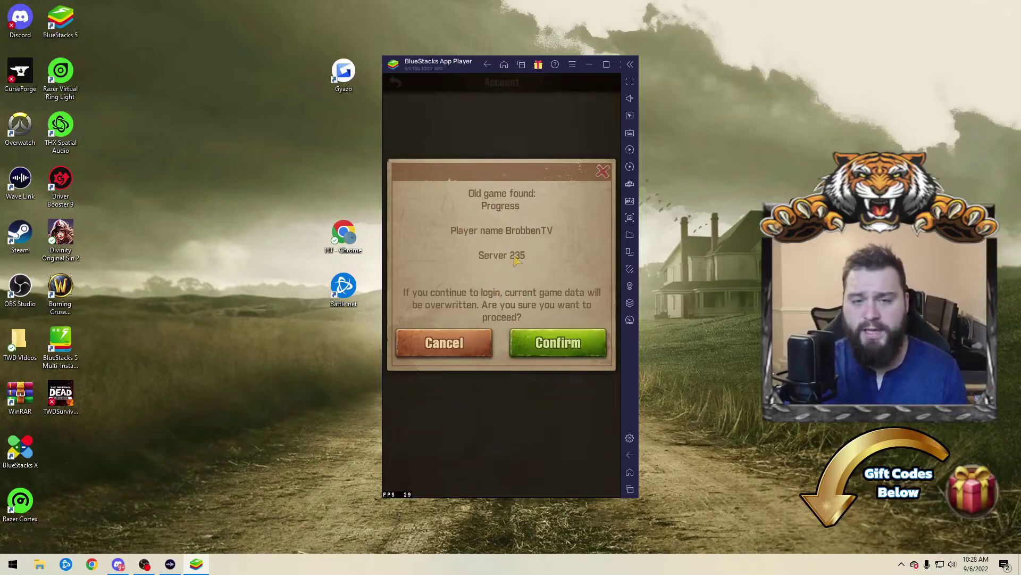
left_click(568, 345)
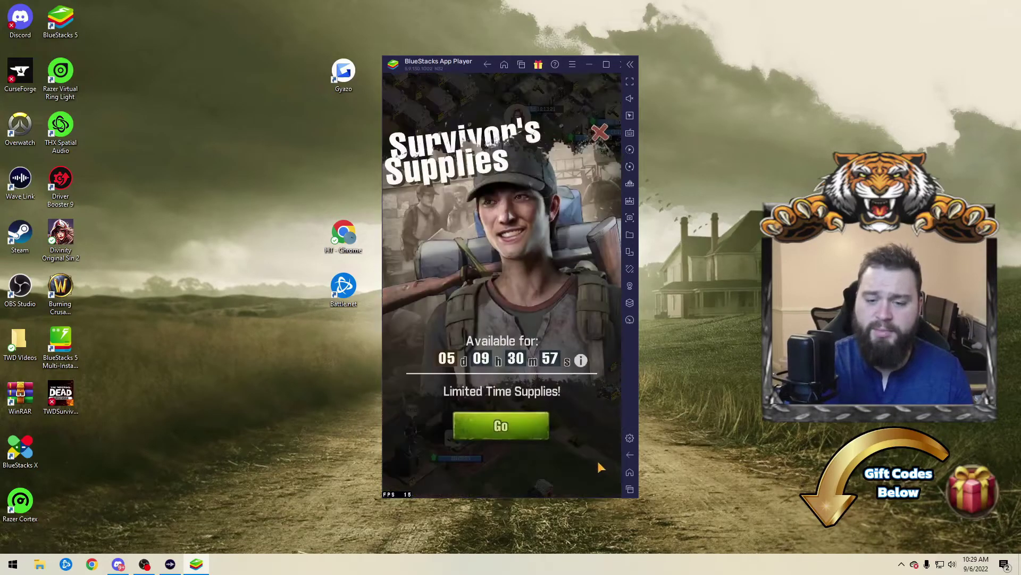
left_click(600, 467)
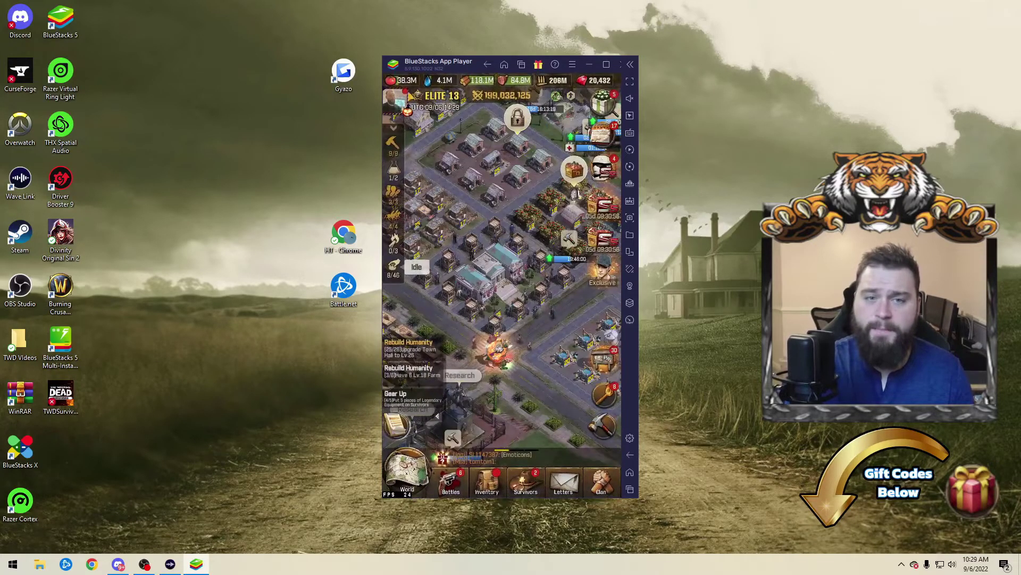
Step: Open the game's options from the player profile and enable the higher visual performance frame rate setting
left_click(395, 100)
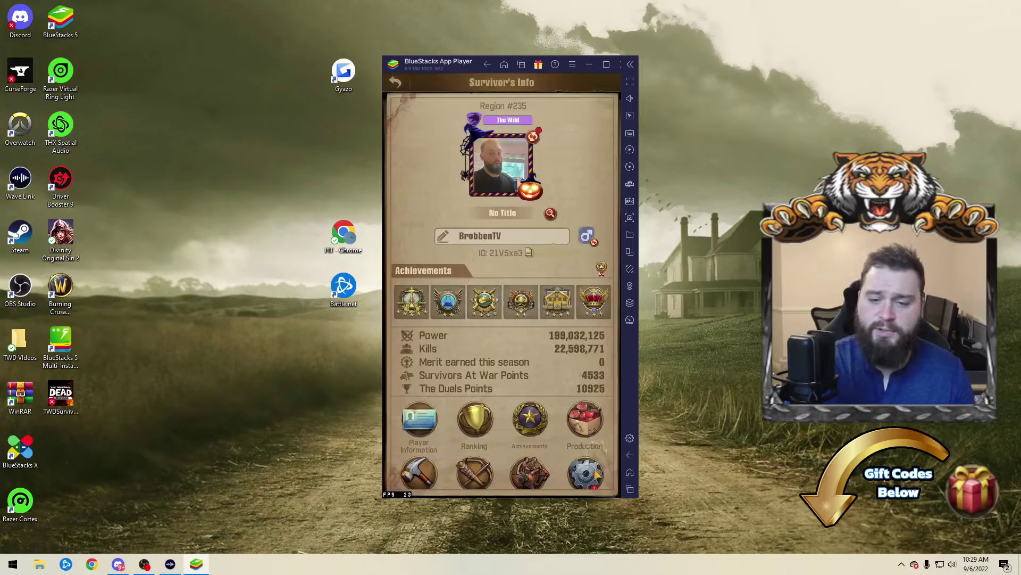
left_click(596, 473)
left_click(526, 167)
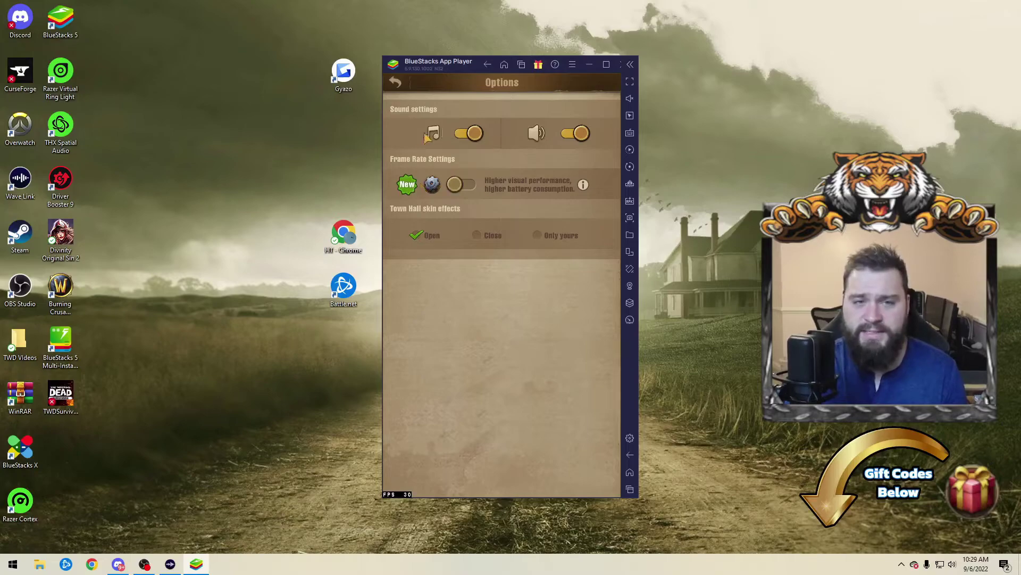
left_click(461, 185)
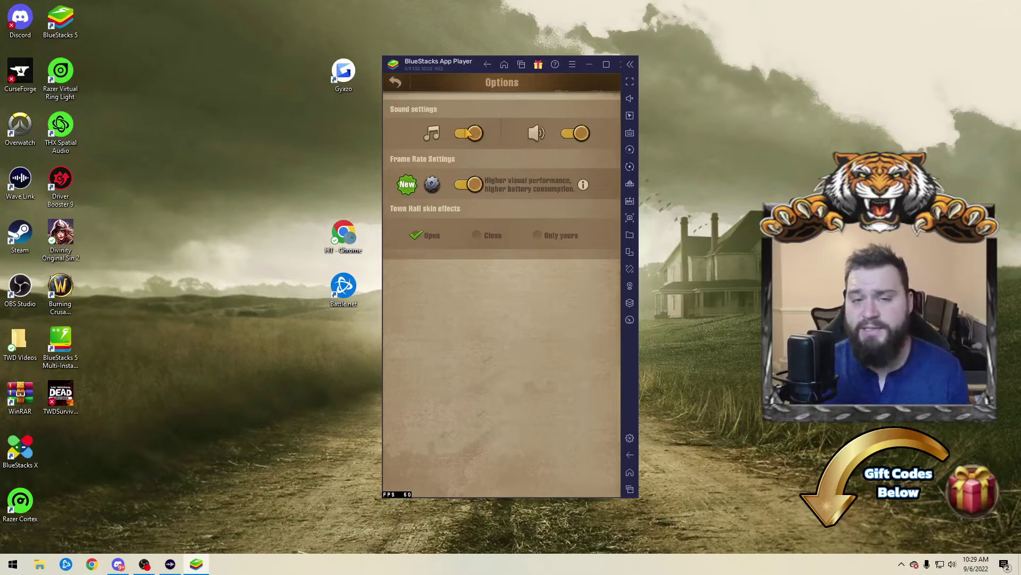
Step: Turn off the game's sound effects and music, and return to the settlement view
left_click(577, 134)
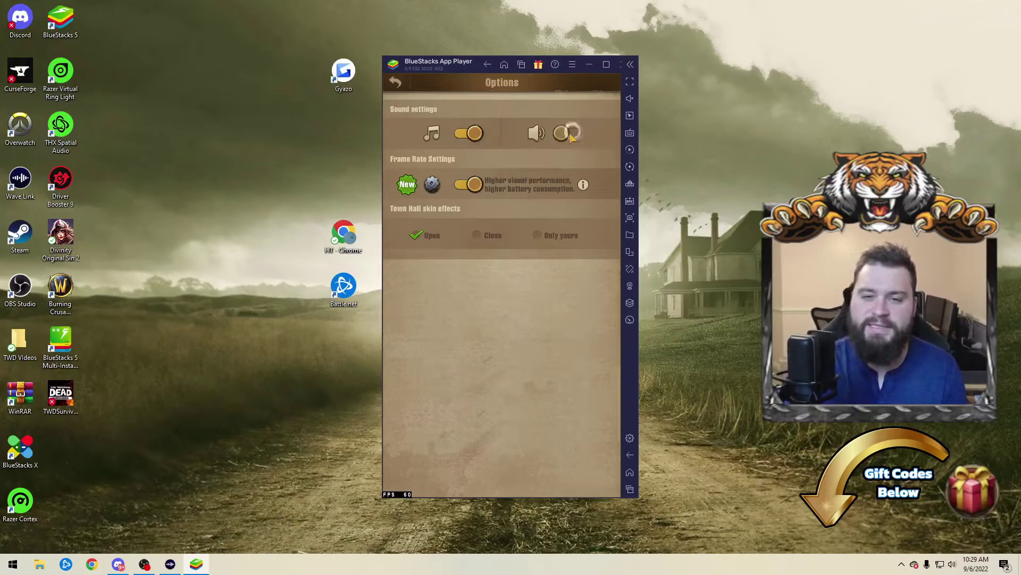
left_click(464, 134)
left_click(394, 82)
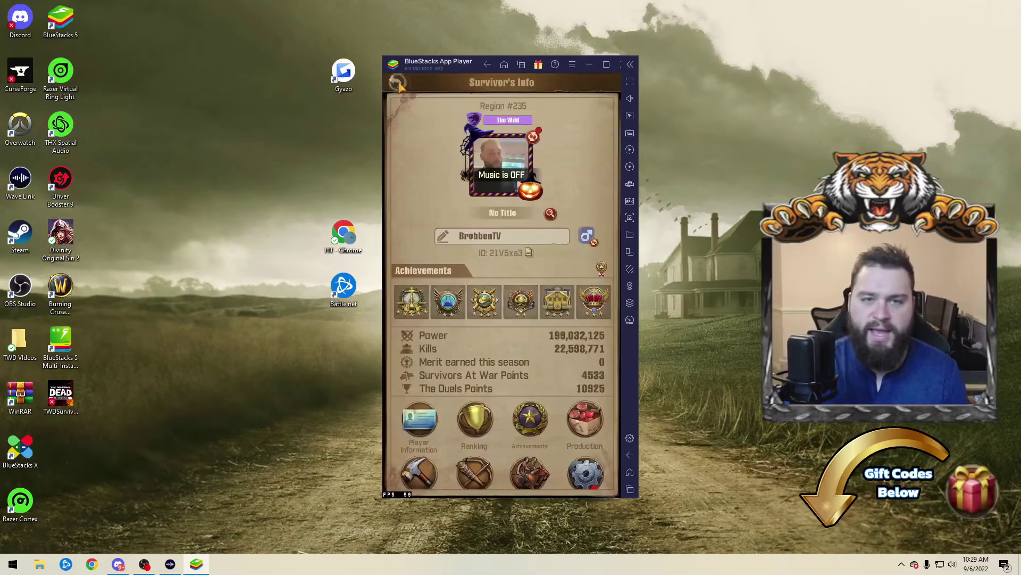
left_click(395, 82)
left_click_drag(530, 343, 535, 306)
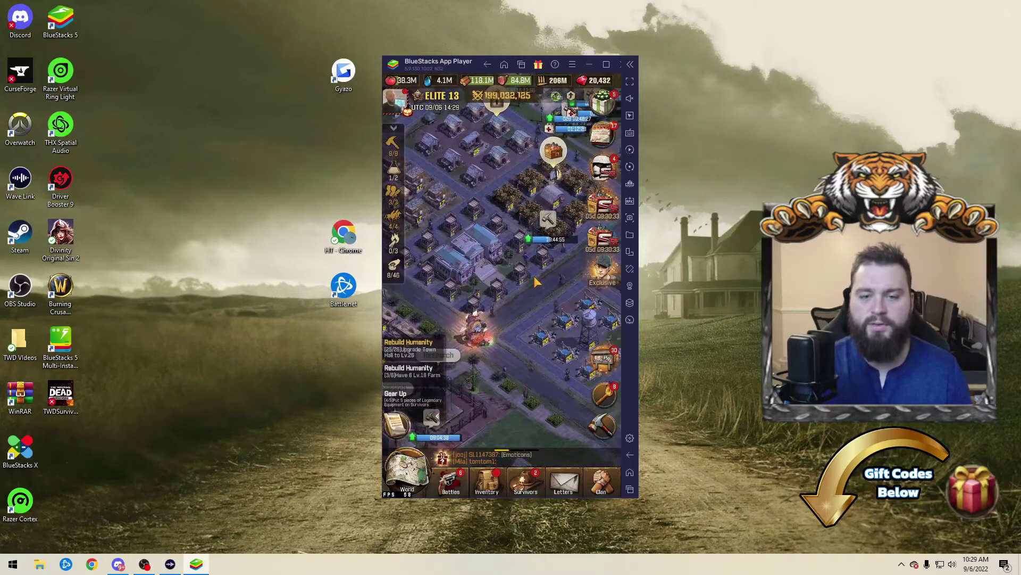